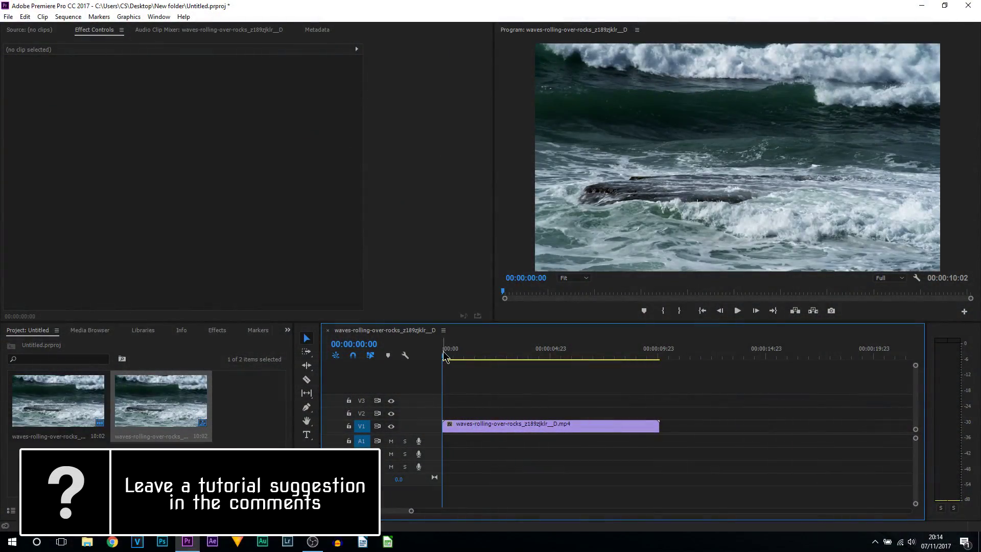
# Razor-cut the V1 waves clip at 00:00:01:13 and 00:00:02:06, isolating a short middle section
pyautogui.moveTo(445, 355); pyautogui.dragTo(478, 353)
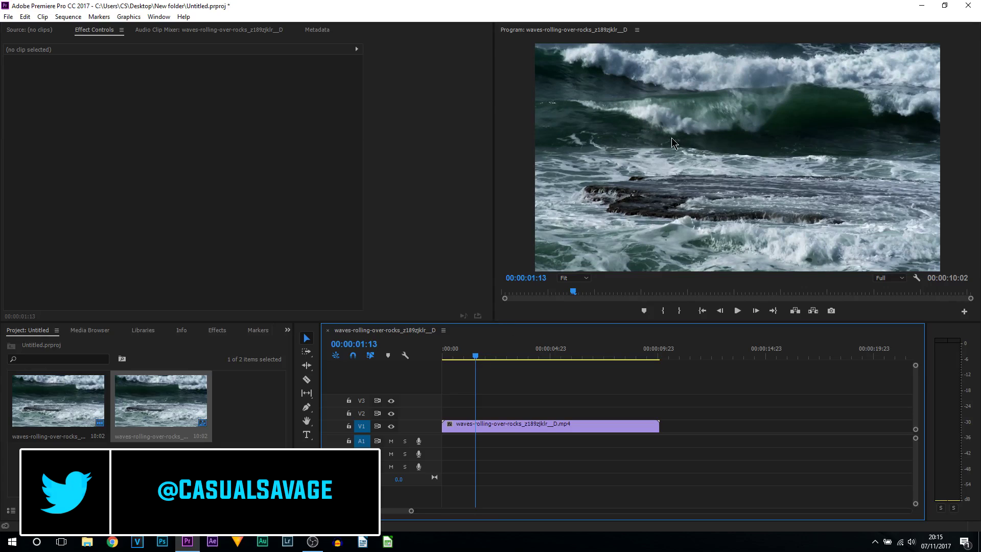
pyautogui.press('c')
pyautogui.click(476, 427)
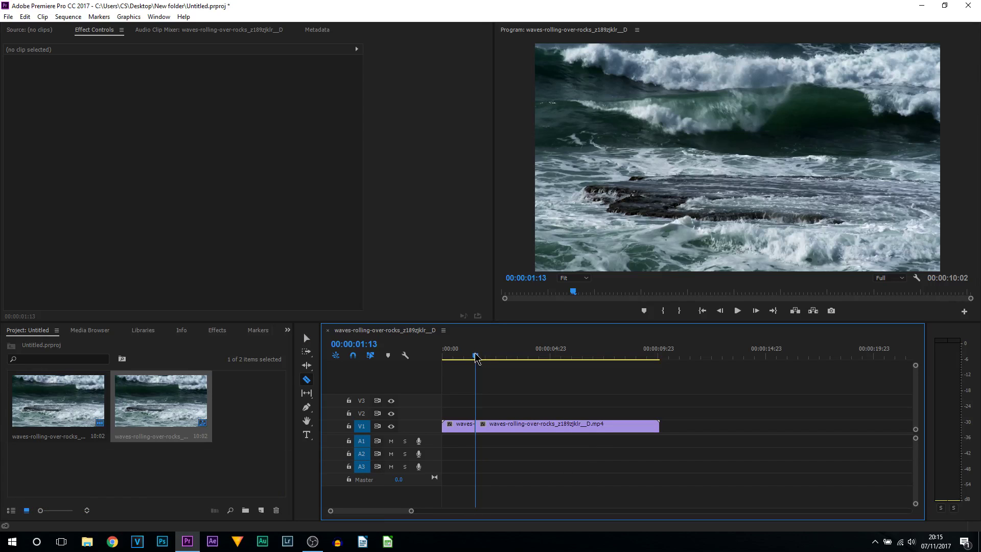
pyautogui.moveTo(475, 357); pyautogui.dragTo(491, 357)
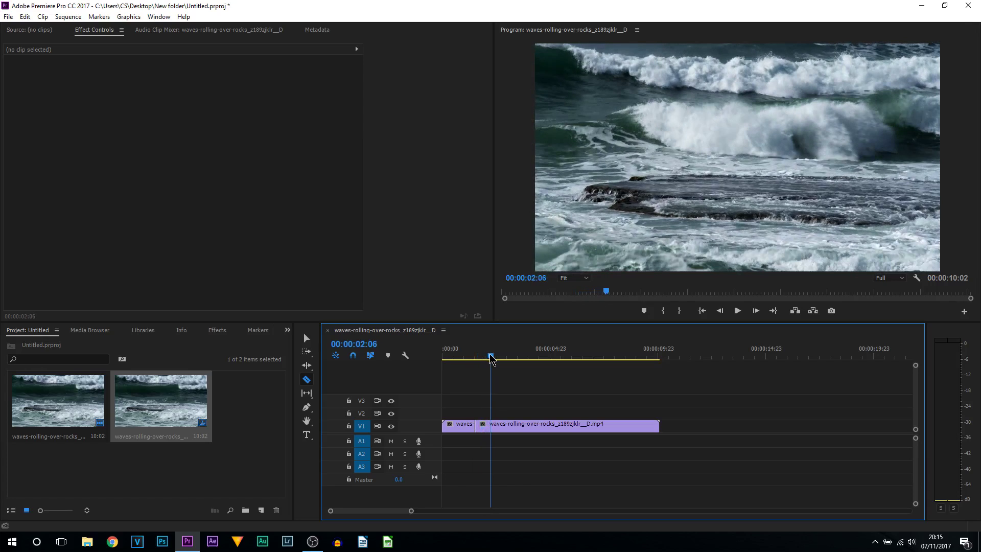
pyautogui.click(491, 428)
pyautogui.press('v')
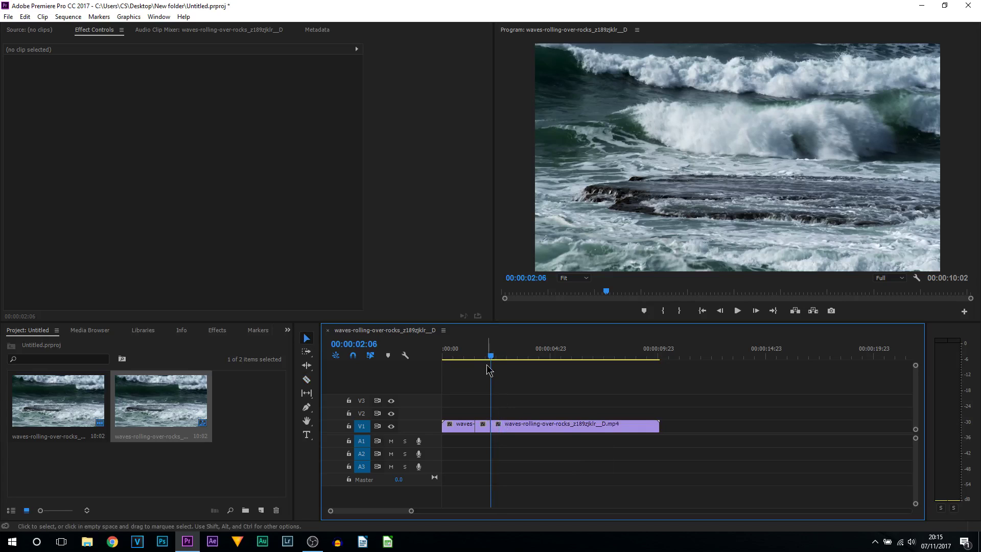
pyautogui.moveTo(489, 358); pyautogui.dragTo(475, 359)
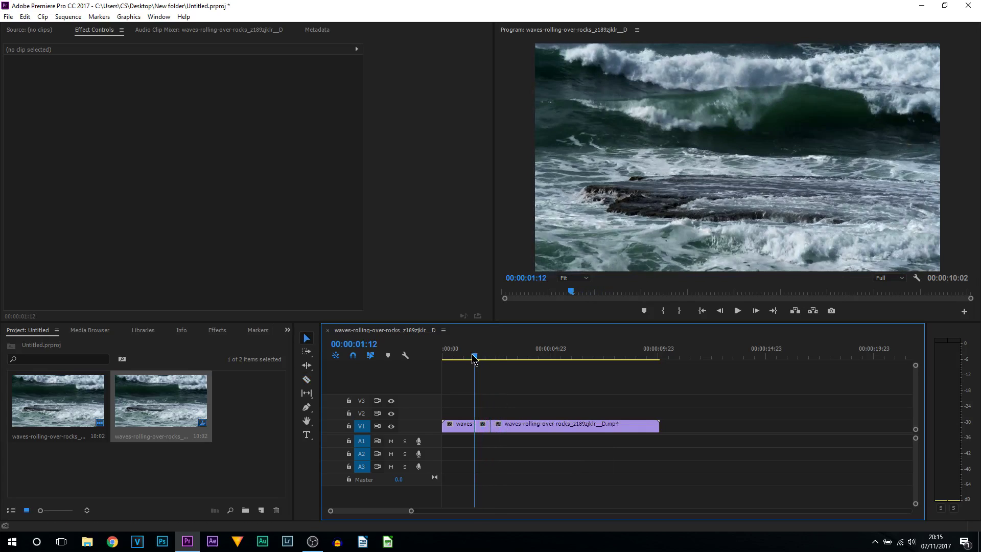
# Alt-drag the short V1 section up onto V2 as a copy directly above it, and select the copy
pyautogui.click(484, 427)
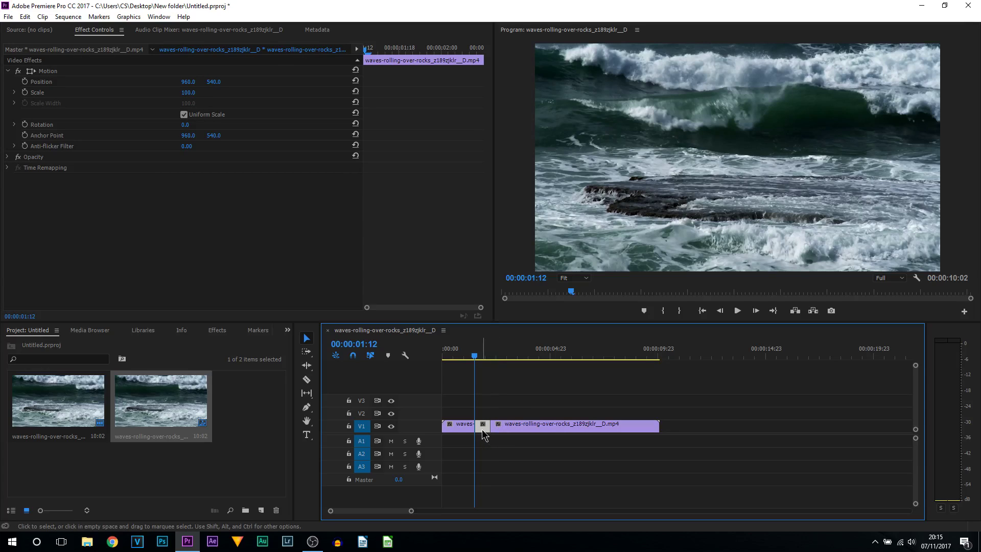
pyautogui.moveTo(484, 434); pyautogui.dragTo(483, 415)
pyautogui.moveTo(479, 357); pyautogui.dragTo(484, 358)
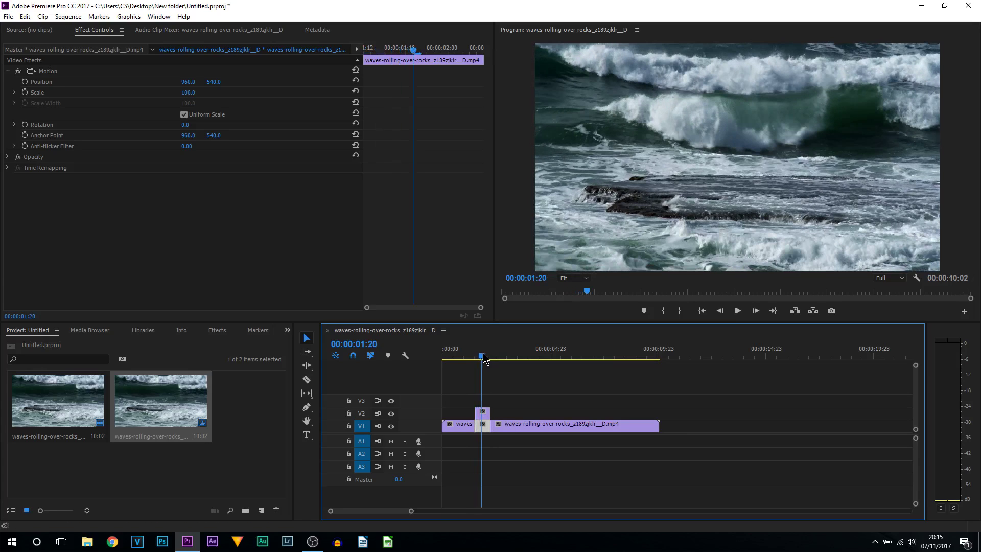
pyautogui.click(484, 415)
# Enable Position keyframing on the V2 copy, with the first 960, 540 keyframe at 00:00:01:13
pyautogui.click(54, 84)
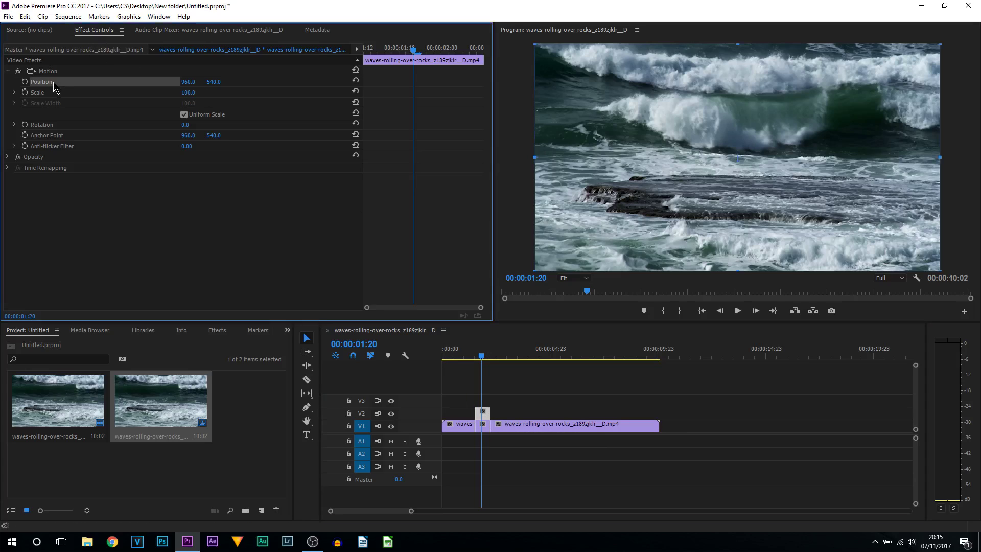
pyautogui.click(25, 82)
pyautogui.moveTo(413, 86); pyautogui.dragTo(363, 85)
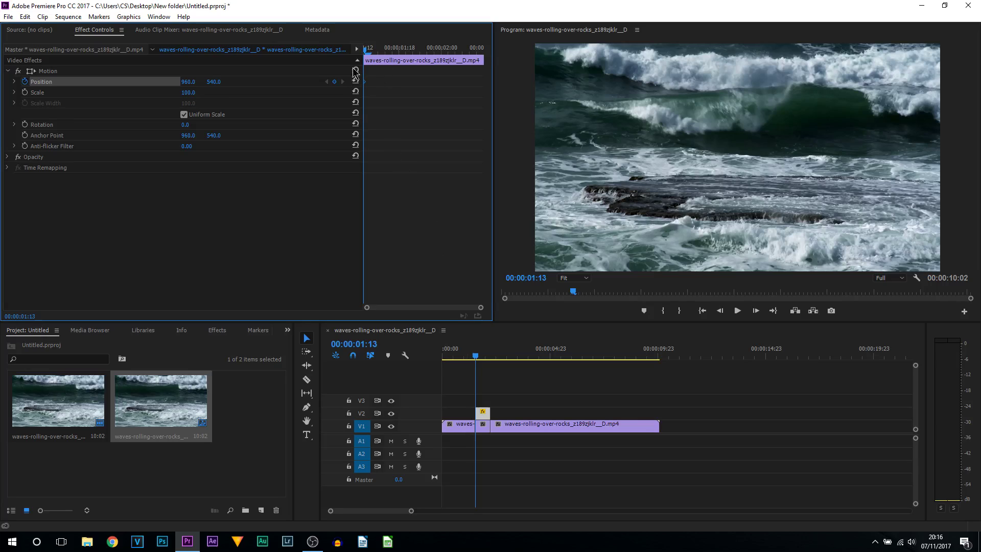
# Key the first jitter Positions two frames apart: 991.5, 537.6, then Y 573.9
pyautogui.click(757, 312)
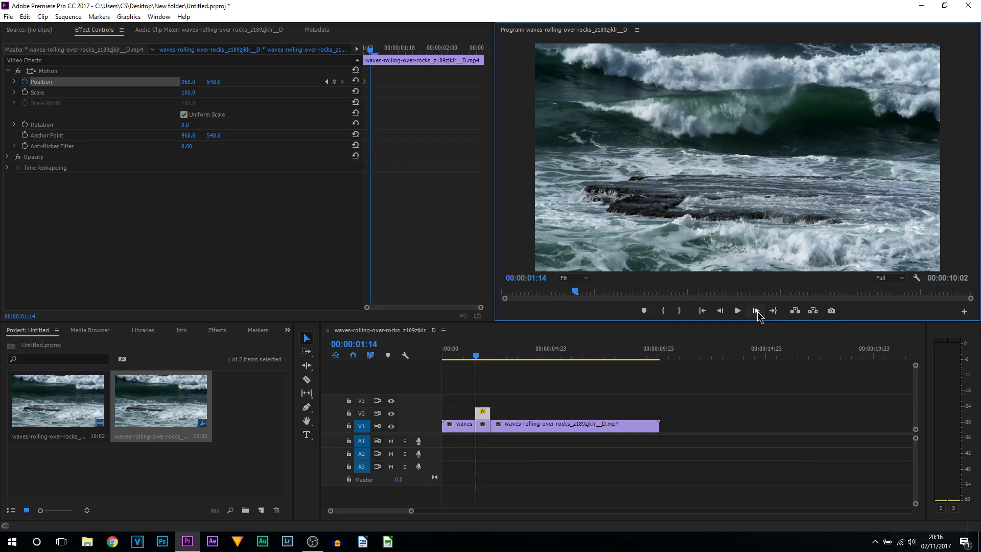
pyautogui.click(757, 312)
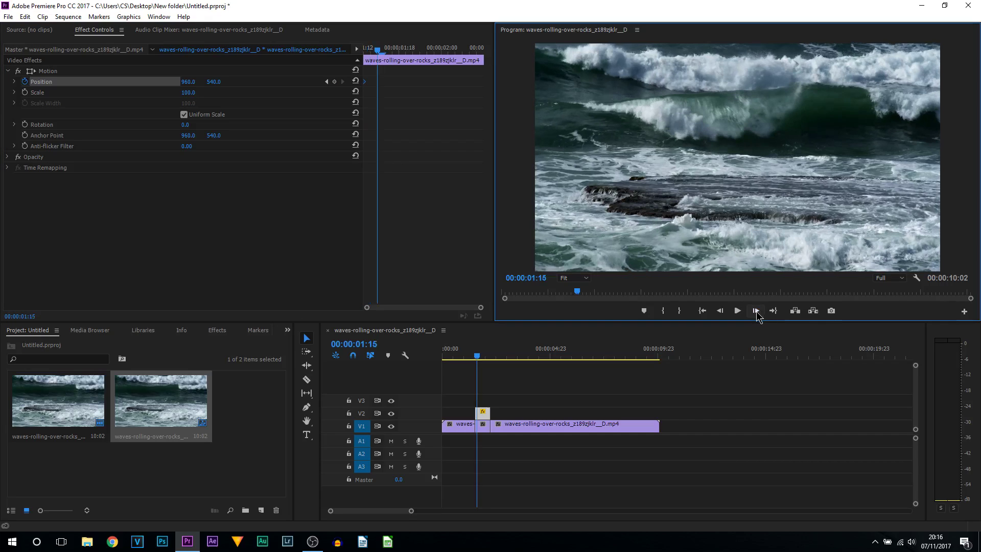
pyautogui.click(31, 74)
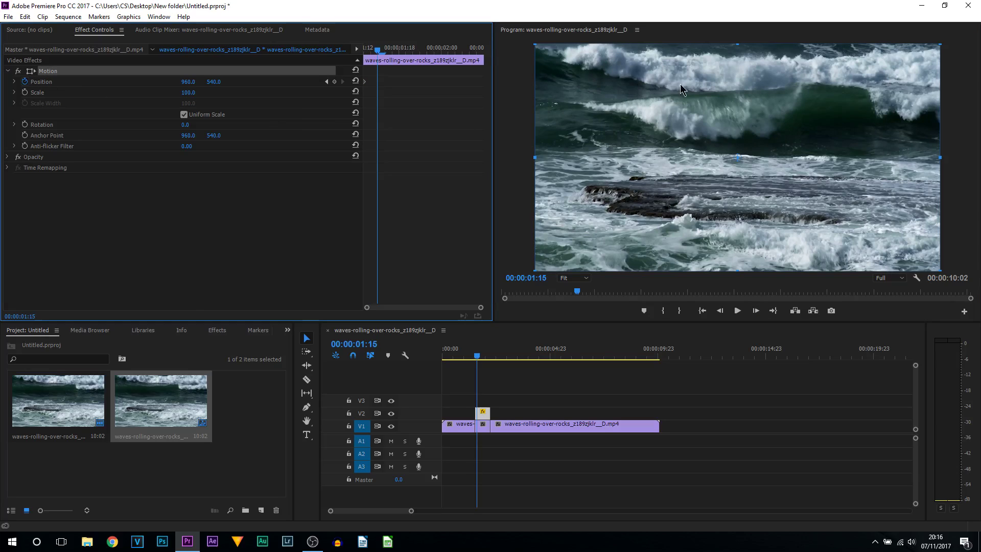
pyautogui.moveTo(635, 79); pyautogui.dragTo(642, 78)
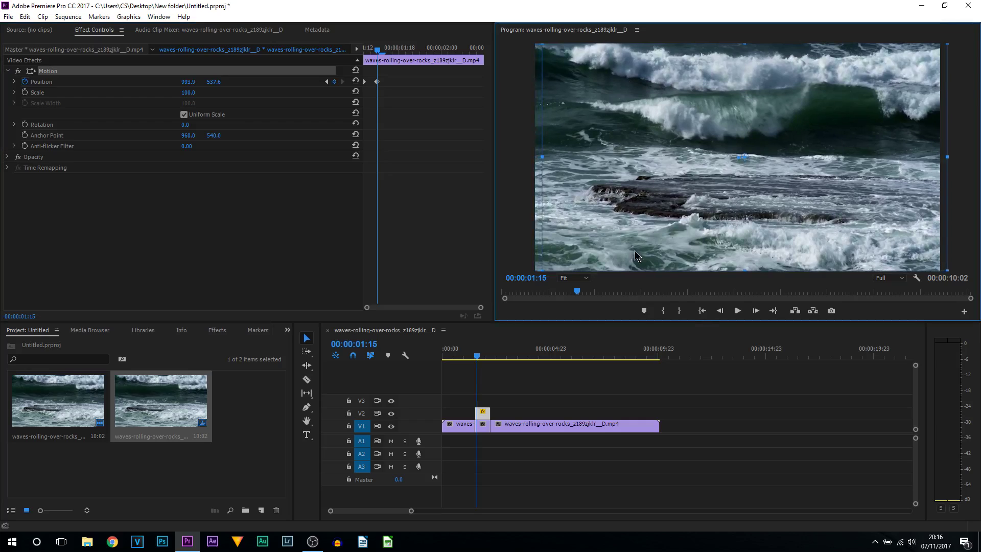
pyautogui.click(756, 312)
pyautogui.click(756, 311)
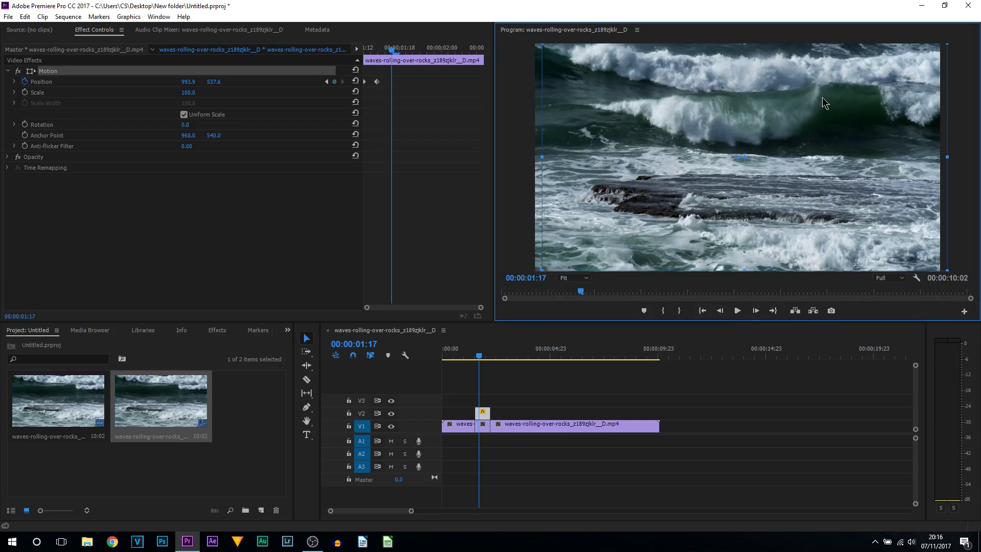
pyautogui.moveTo(825, 103); pyautogui.dragTo(825, 110)
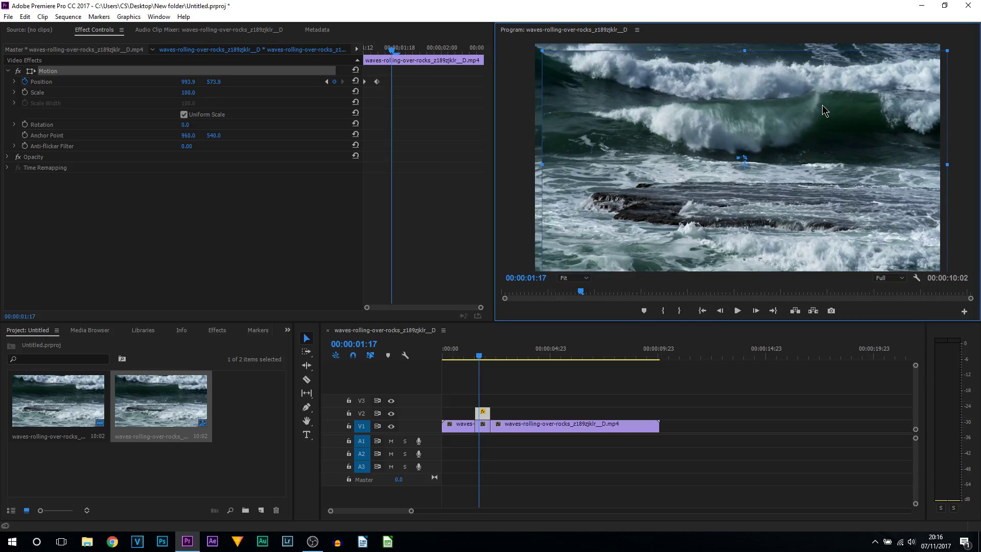
# Continue keying jitter Positions every two frames: 916.4, 518.2, then X 1001.2, then Y 578.7
pyautogui.click(757, 312)
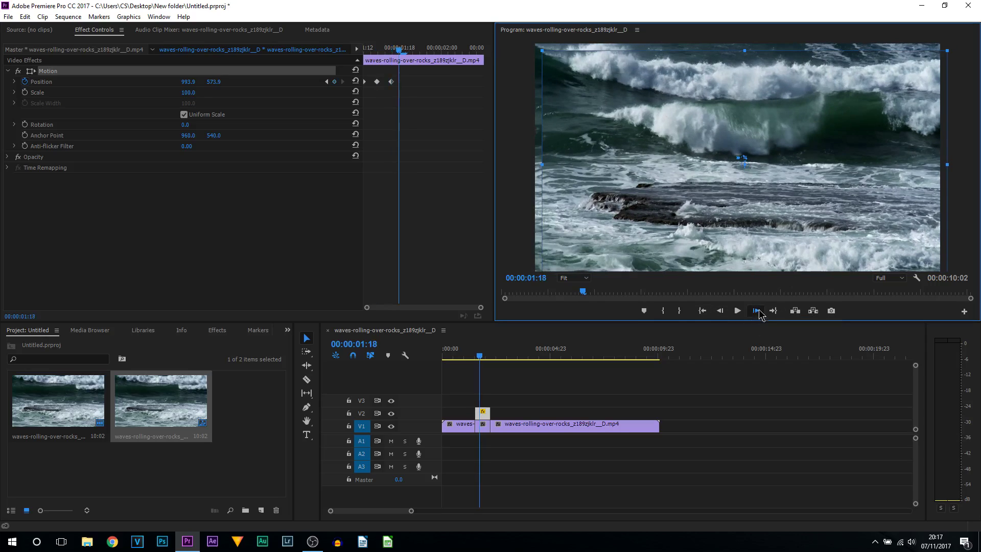
pyautogui.click(759, 311)
pyautogui.moveTo(794, 202); pyautogui.dragTo(777, 190)
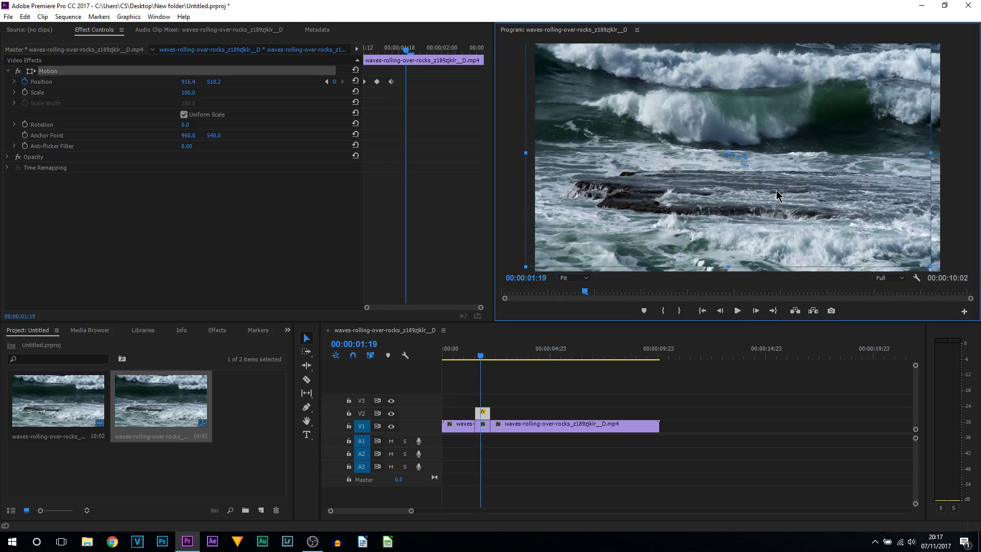
pyautogui.click(757, 311)
pyautogui.click(756, 311)
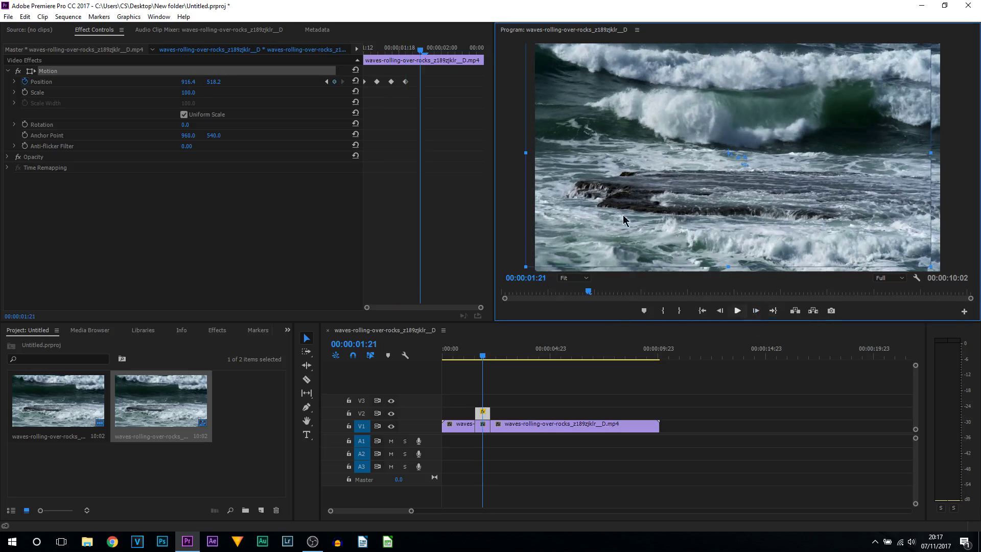
pyautogui.moveTo(597, 204); pyautogui.dragTo(626, 204)
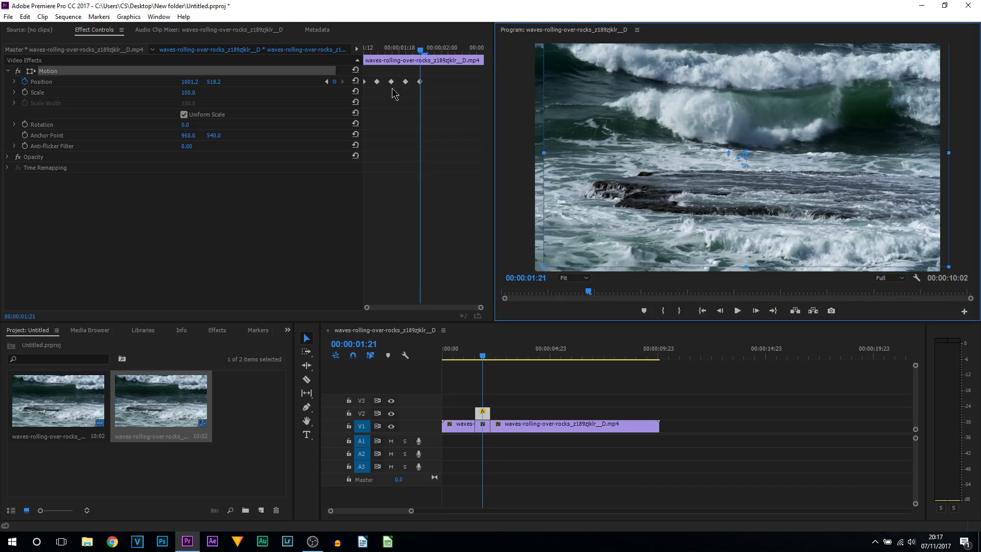
pyautogui.click(756, 311)
pyautogui.click(756, 311)
pyautogui.moveTo(671, 205); pyautogui.dragTo(671, 219)
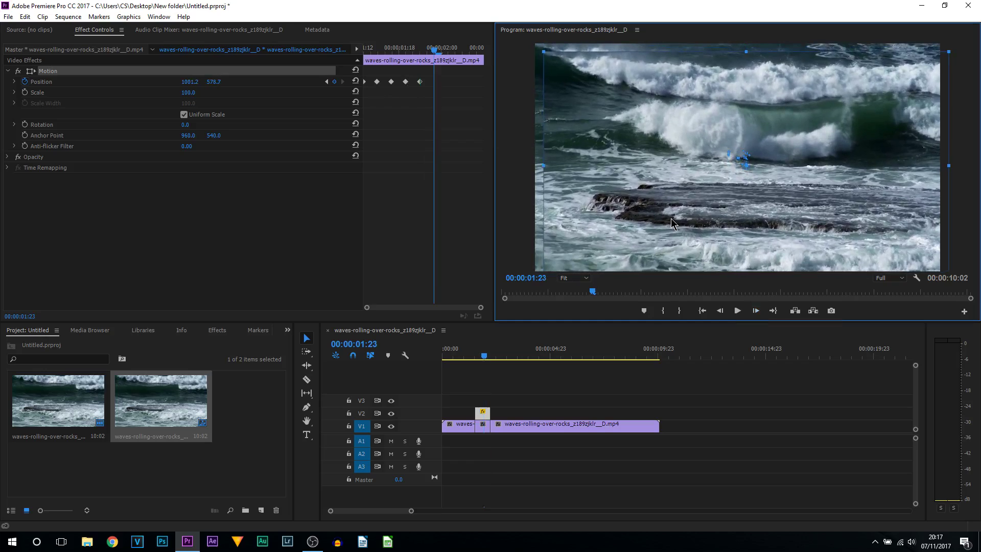
# Key the last jitter Positions at 938.2, 525.5 and 933.4, 547.3 around 00:00:02:03
pyautogui.click(755, 312)
pyautogui.click(756, 311)
pyautogui.moveTo(638, 201); pyautogui.dragTo(626, 189)
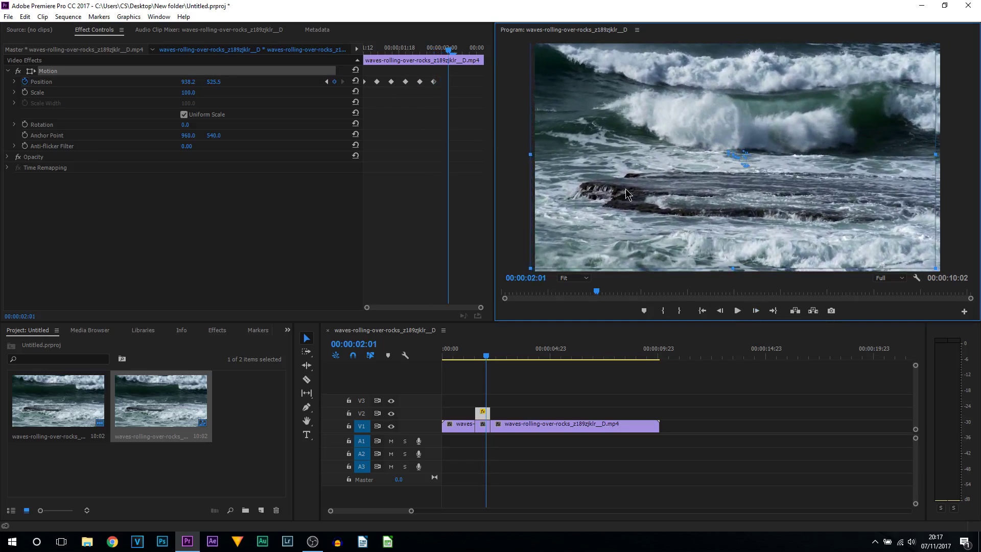
pyautogui.click(756, 311)
pyautogui.click(458, 58)
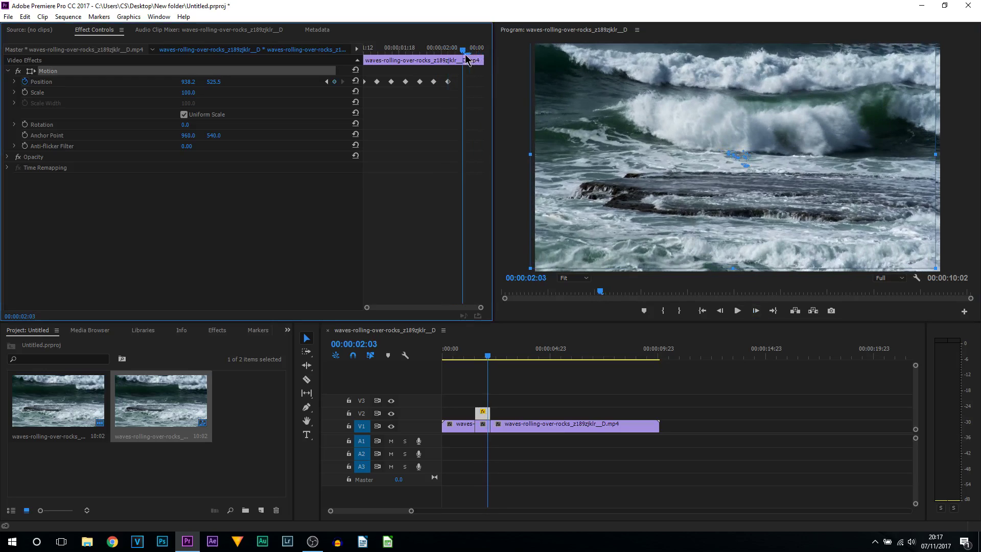
pyautogui.moveTo(455, 56); pyautogui.dragTo(462, 57)
pyautogui.moveTo(665, 229); pyautogui.dragTo(664, 234)
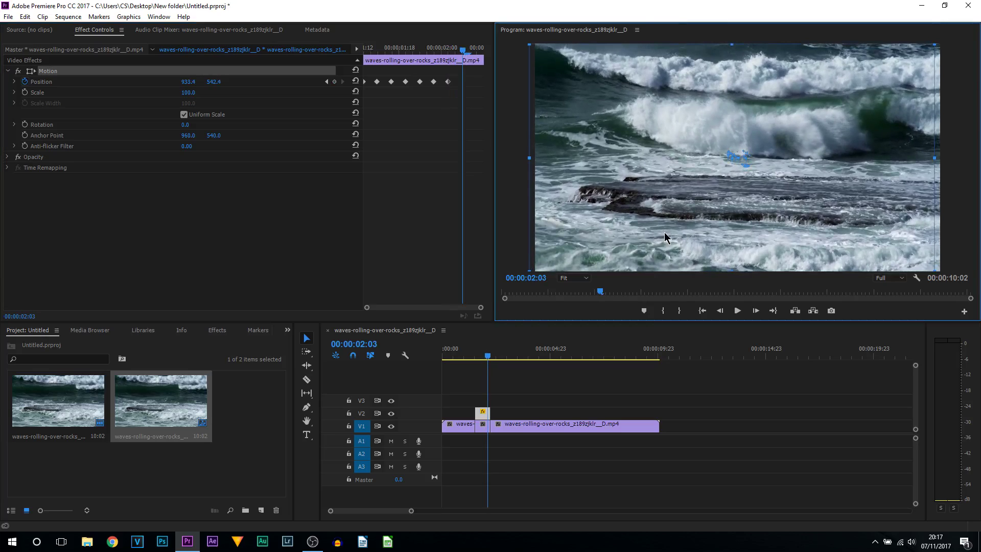
pyautogui.click(755, 311)
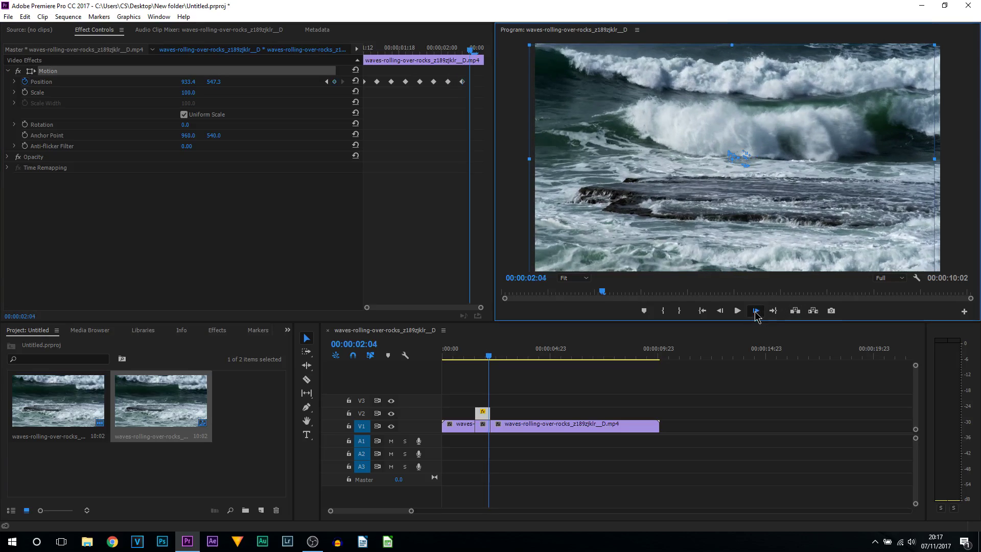
pyautogui.click(756, 310)
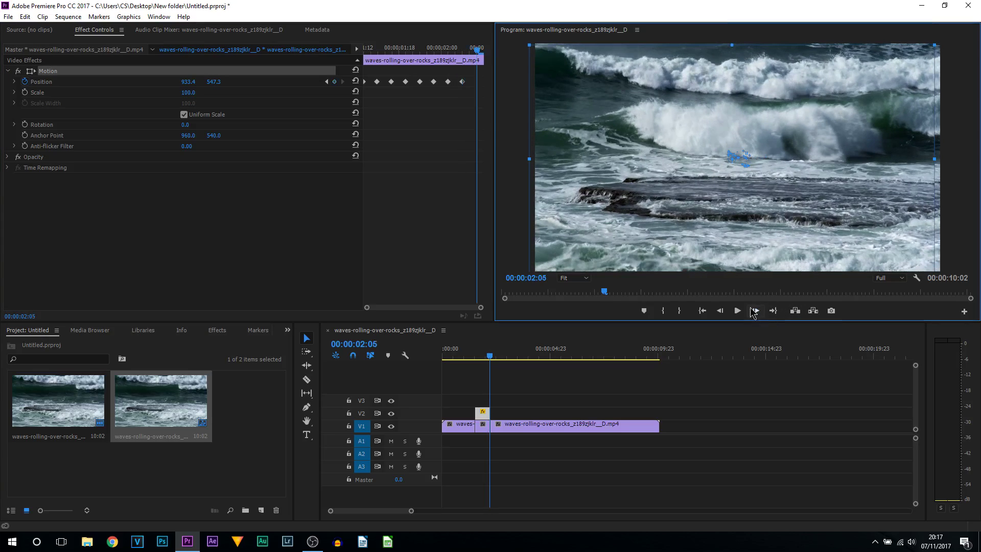
# Reset the final Position keyframe at 00:00:02:05 to 960, 540 and play back the jitter
pyautogui.click(355, 81)
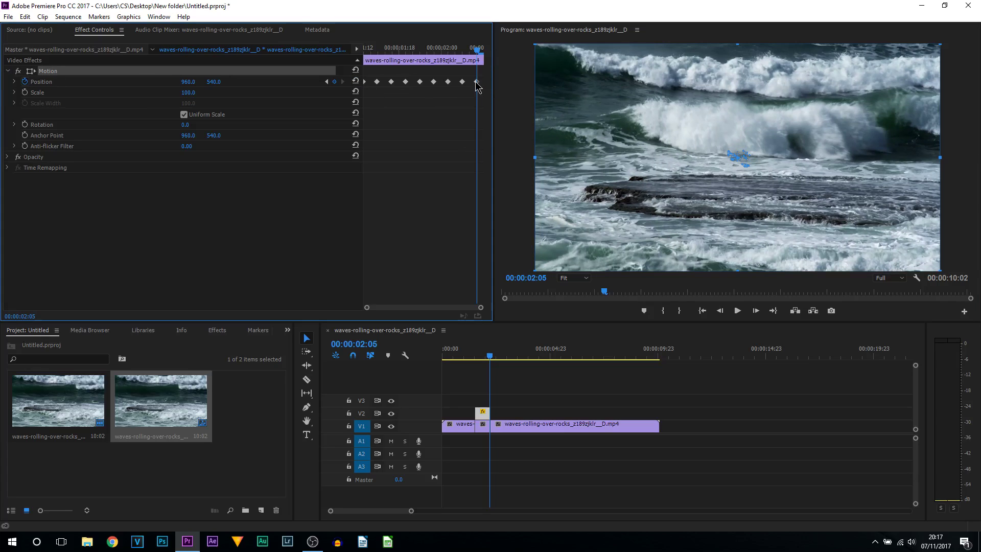
pyautogui.click(470, 350)
pyautogui.press('space')
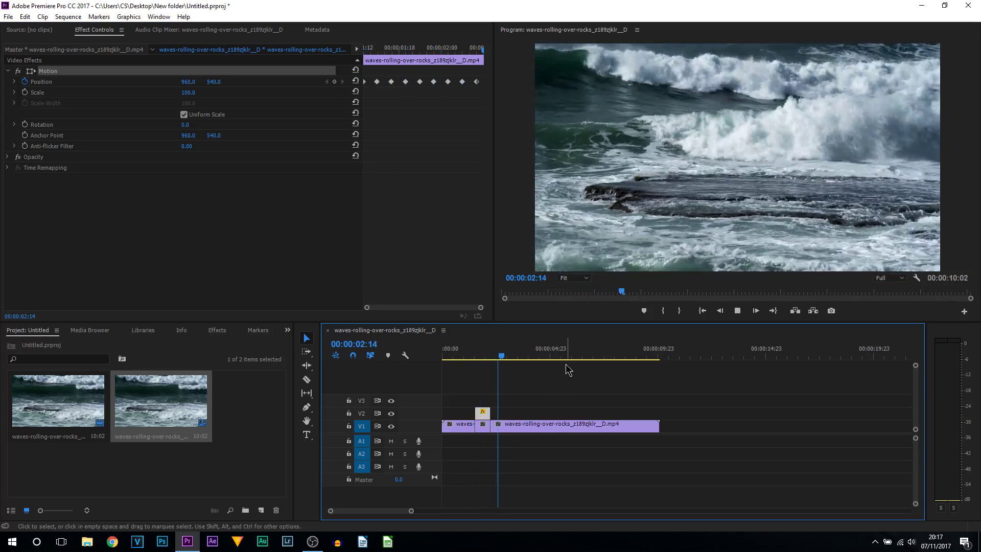
pyautogui.press('space')
pyautogui.moveTo(469, 352)
pyautogui.mouseDown()
pyautogui.moveTo(506, 354)
pyautogui.moveTo(468, 353)
pyautogui.mouseUp()
pyautogui.press('space')
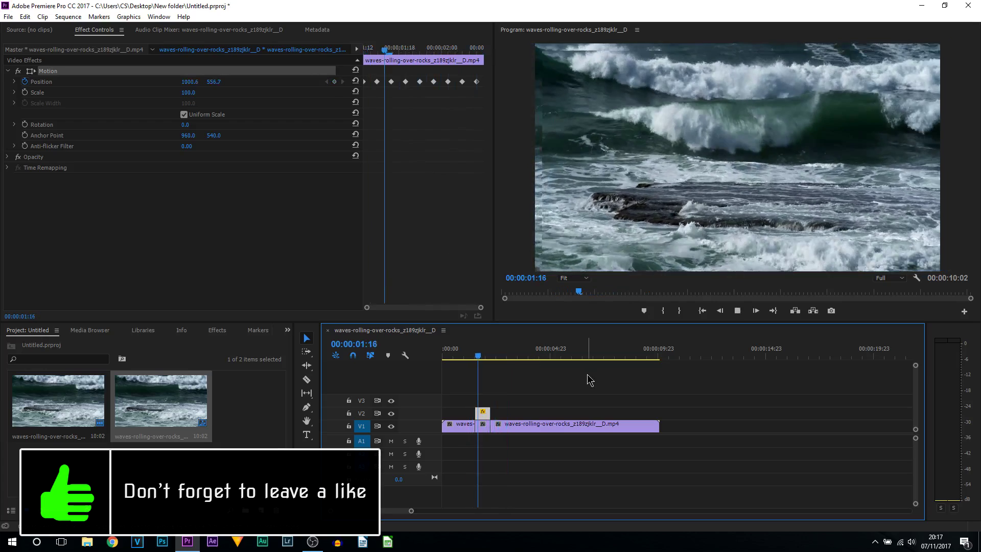
# Hide track V1 to inspect the V2 copy alone, then show V1 again
pyautogui.click(477, 354)
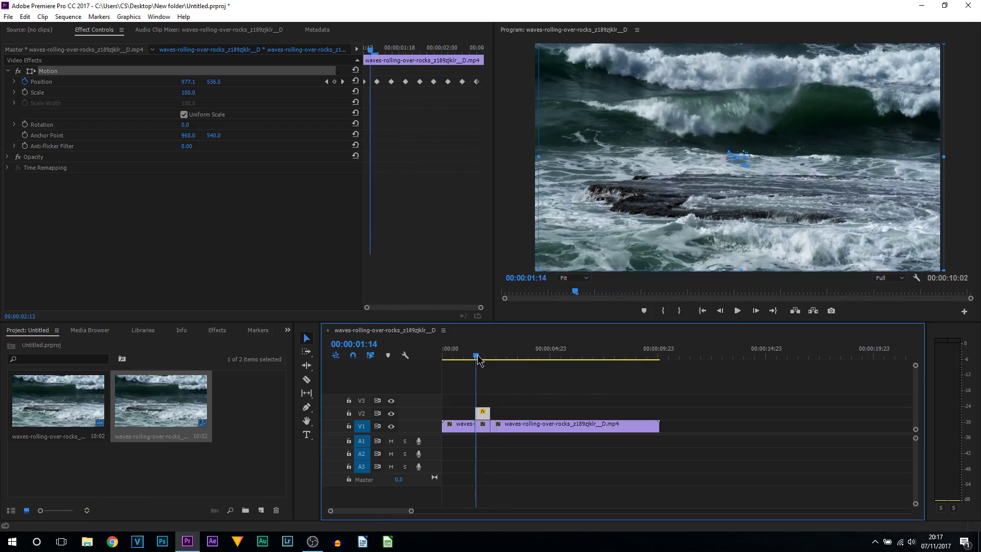
pyautogui.click(392, 426)
pyautogui.moveTo(480, 354); pyautogui.dragTo(481, 358)
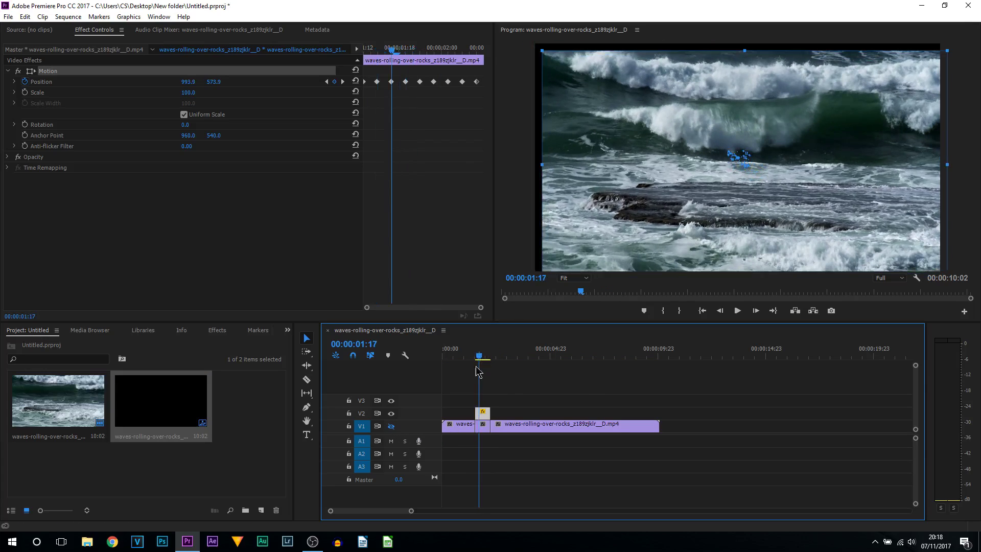
pyautogui.click(391, 426)
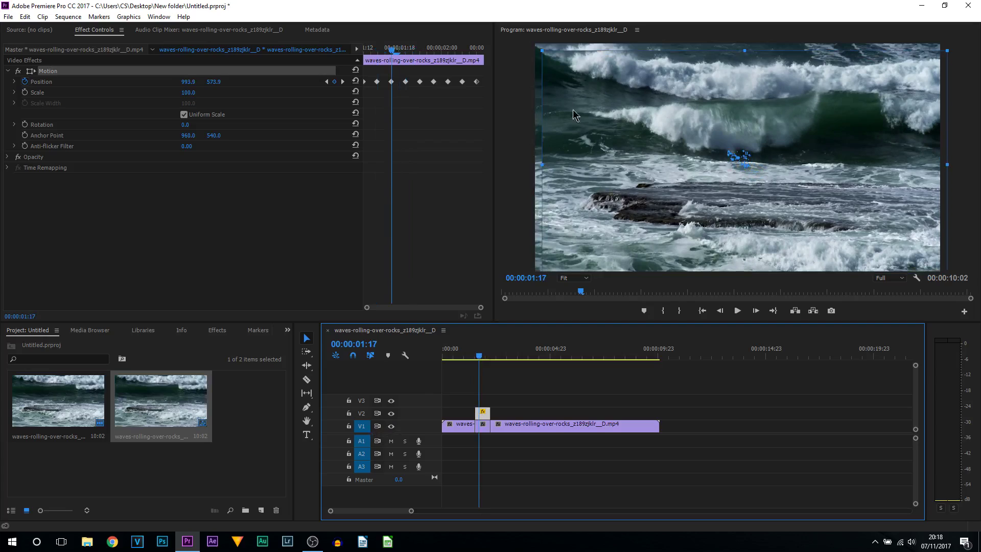
# Set the Scale of the short V1 section under the duplicate to 105
pyautogui.click(484, 432)
pyautogui.press('Left')
pyautogui.press('Left')
pyautogui.press('Left')
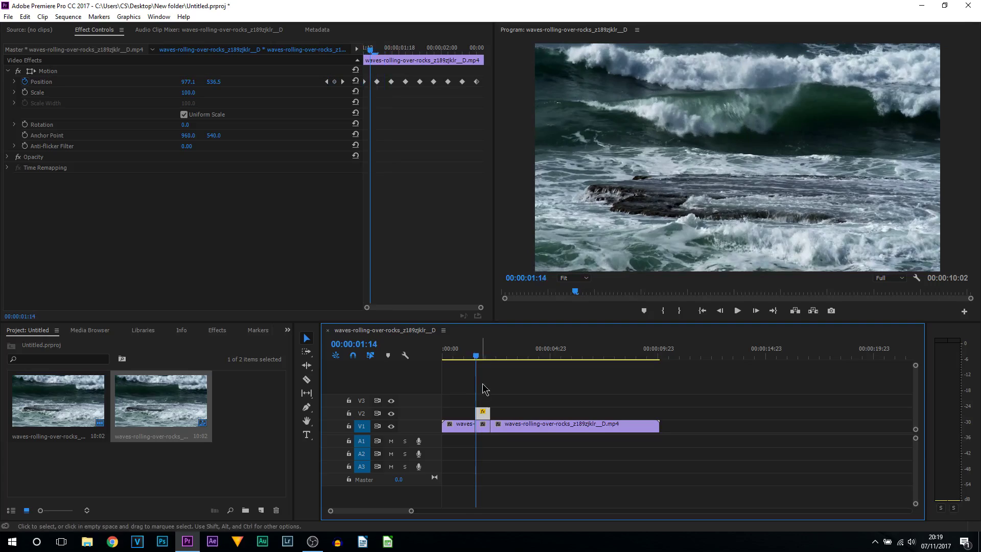
pyautogui.click(484, 428)
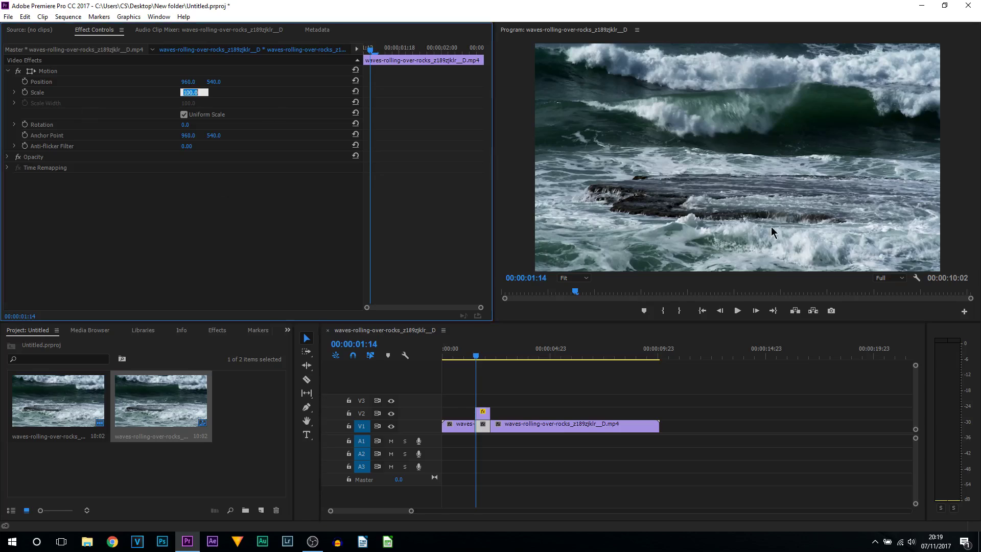
pyautogui.write('5')
pyautogui.press('Return')
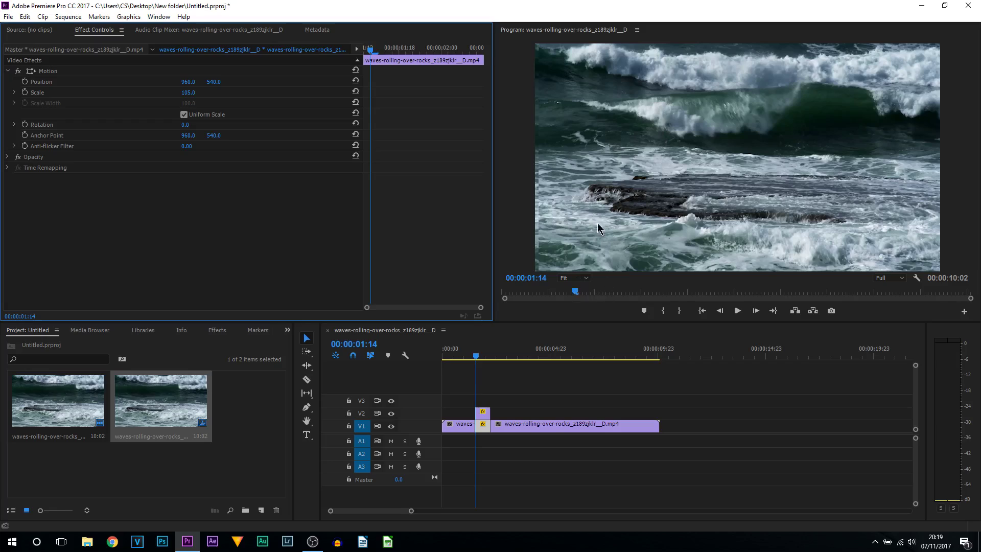
# Apply the Video Effects > Transform > Edge Feather effect to the V2 clip
pyautogui.click(218, 330)
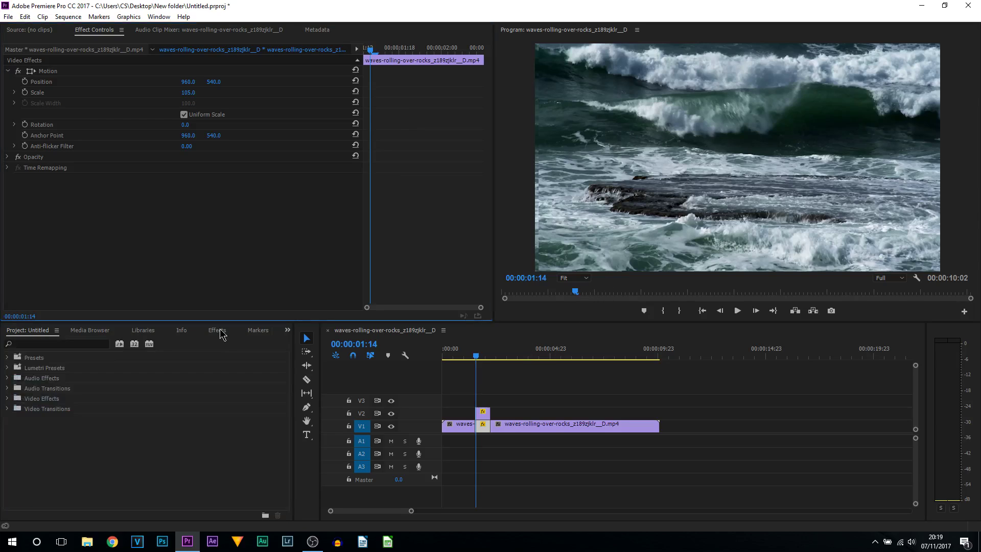
pyautogui.doubleClick(38, 399)
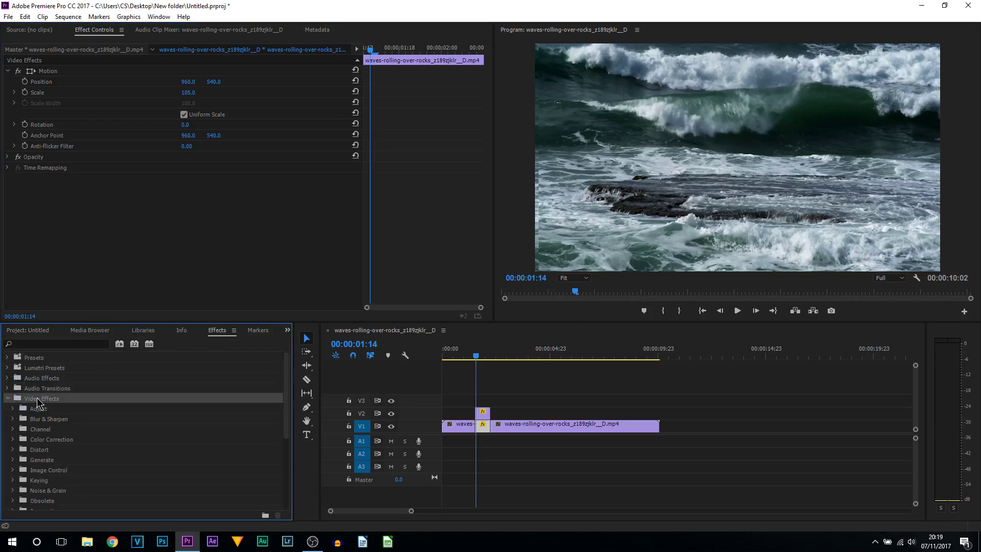
pyautogui.scroll(-2, 37, 404)
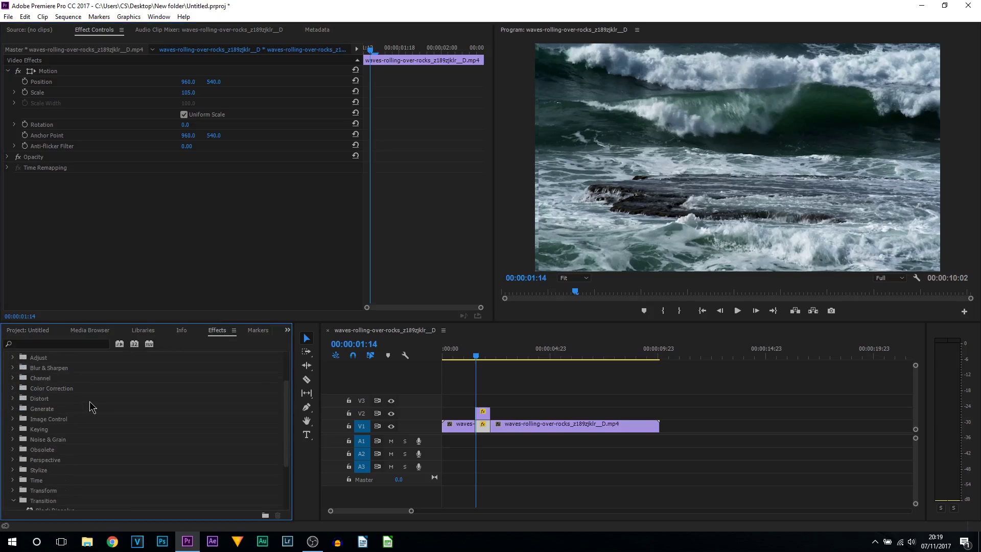
pyautogui.scroll(-2, 89, 406)
pyautogui.click(13, 449)
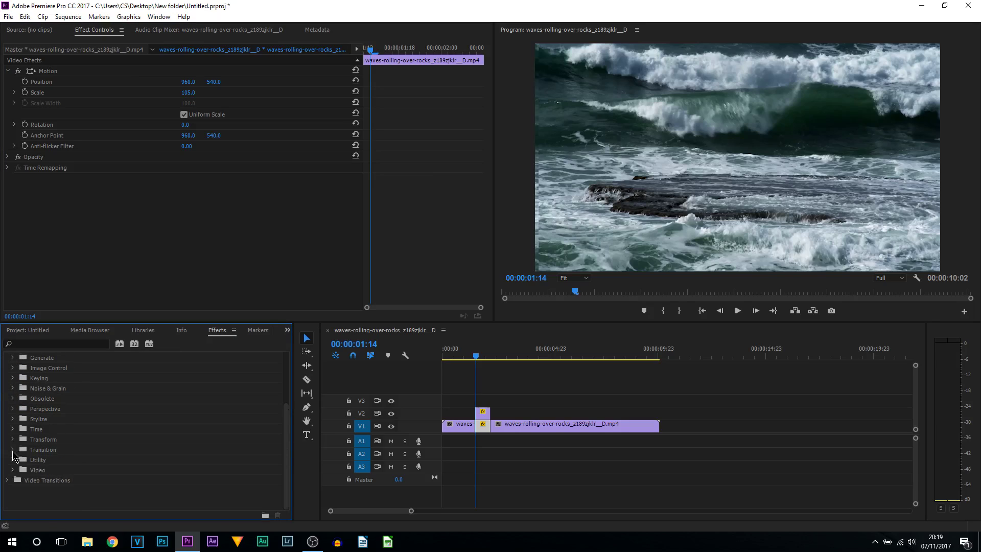
pyautogui.doubleClick(57, 443)
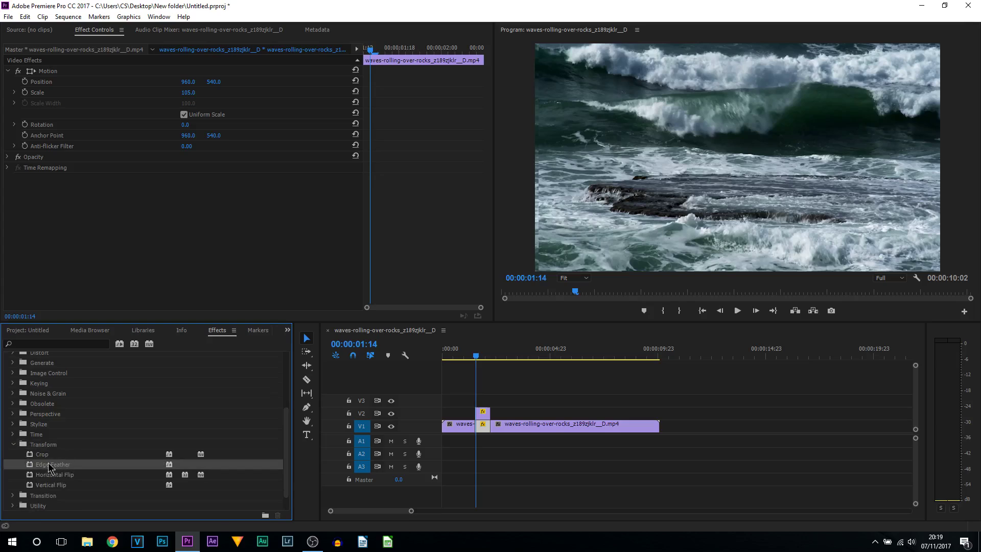
pyautogui.moveTo(46, 469); pyautogui.dragTo(481, 413)
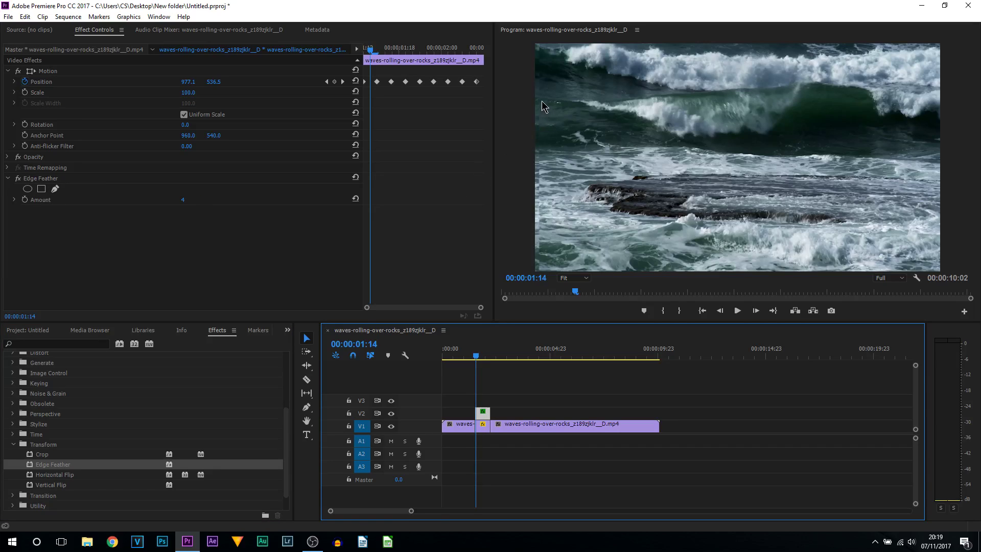
# Set the Edge Feather Amount to about 18
pyautogui.click(14, 200)
pyautogui.moveTo(31, 219); pyautogui.dragTo(117, 219)
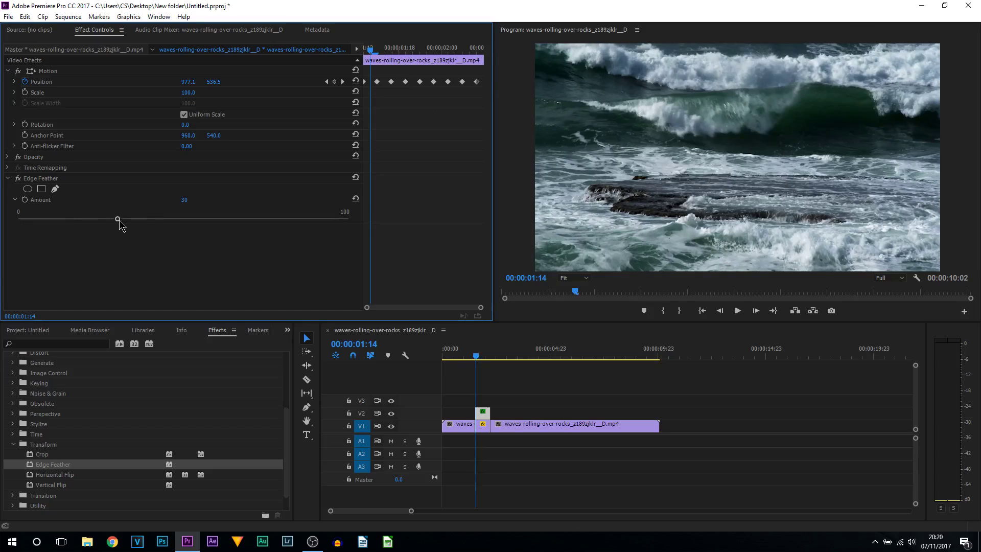
pyautogui.moveTo(118, 218); pyautogui.dragTo(75, 220)
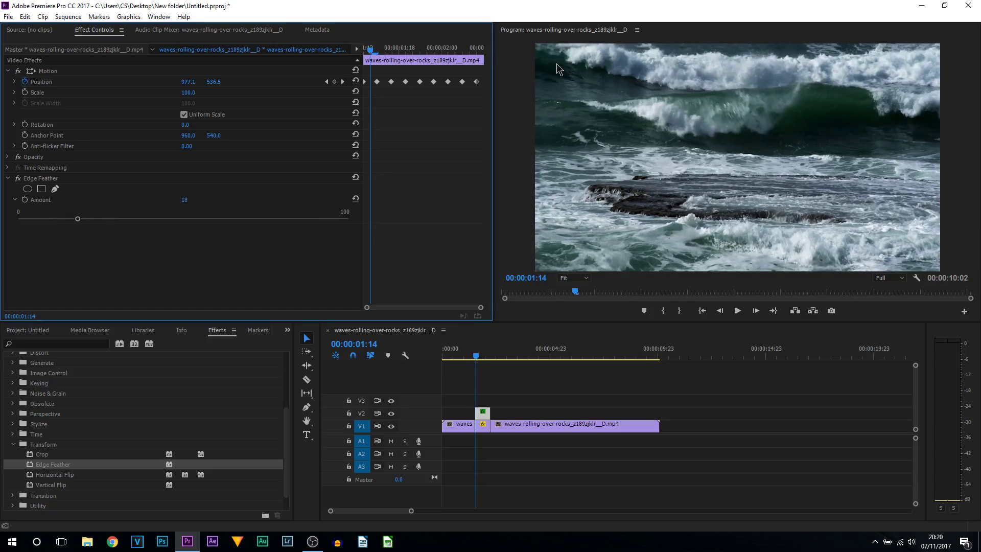
pyautogui.click(473, 356)
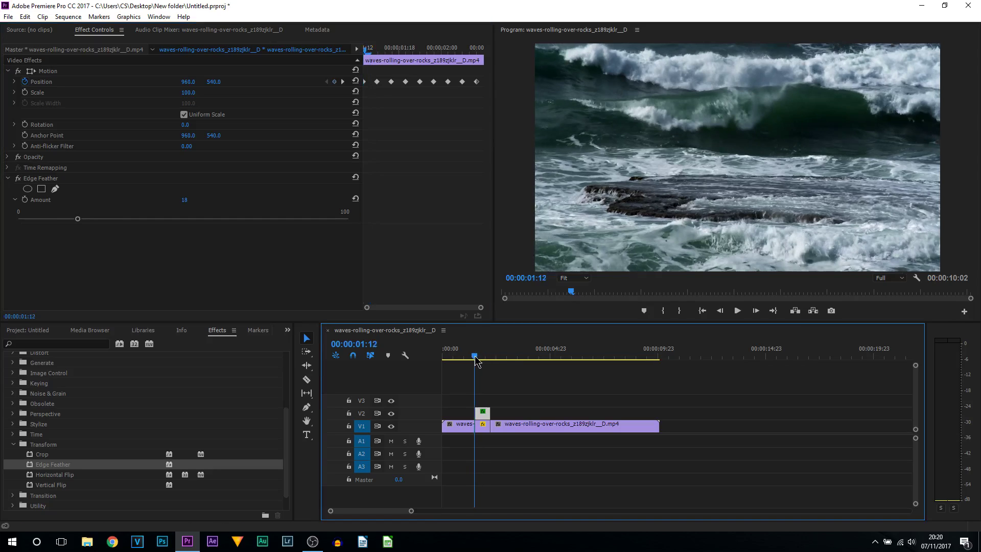
# Preview the feathering, raise the V2 clip's Edge Feather Amount to about 62, and replay
pyautogui.click(738, 311)
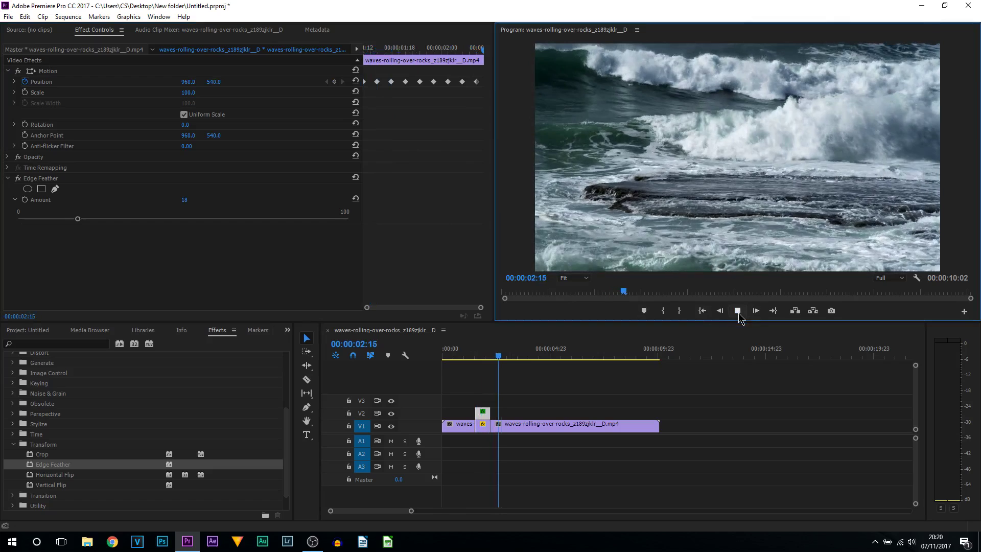
pyautogui.press('space')
pyautogui.click(475, 369)
pyautogui.click(479, 352)
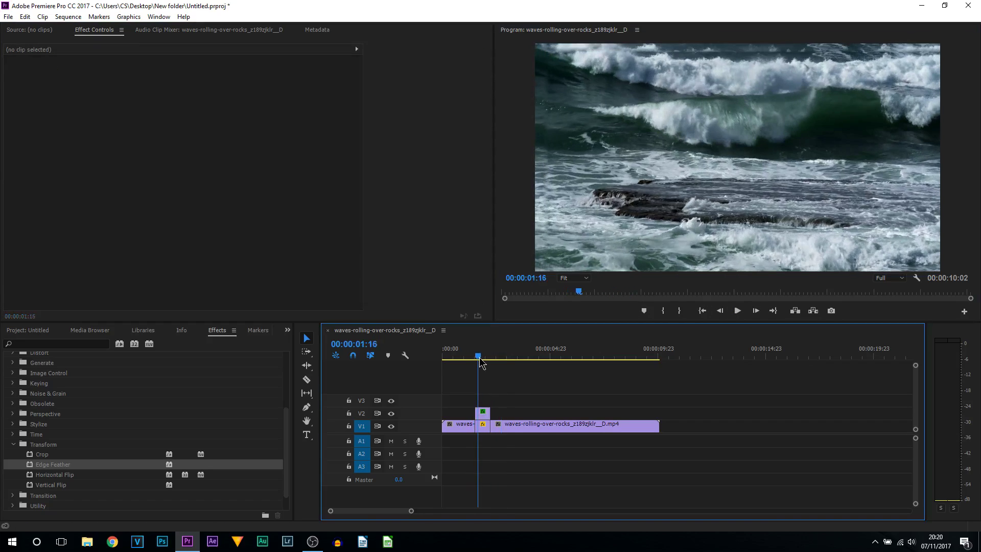
pyautogui.click(483, 414)
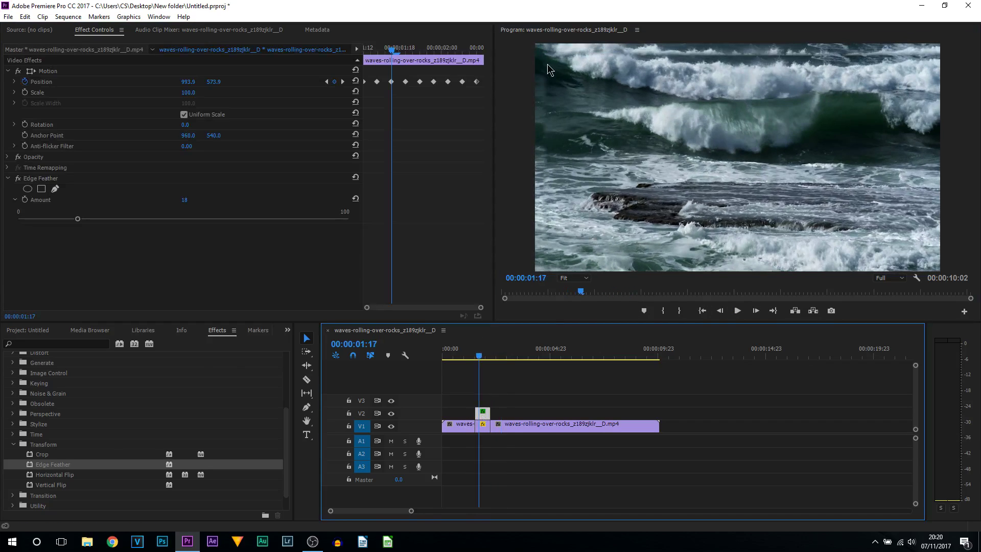
pyautogui.moveTo(77, 219); pyautogui.dragTo(224, 236)
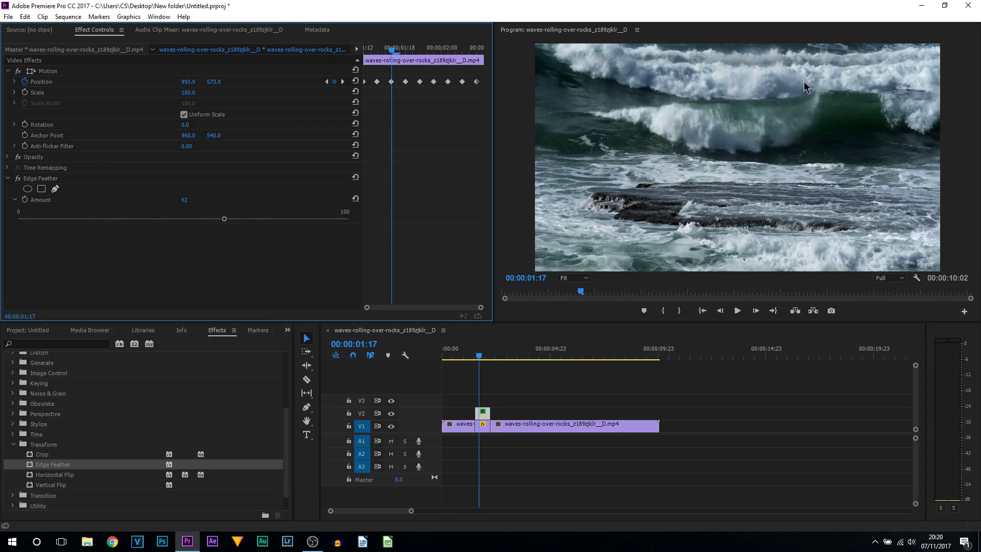
pyautogui.click(472, 352)
pyautogui.press('space')
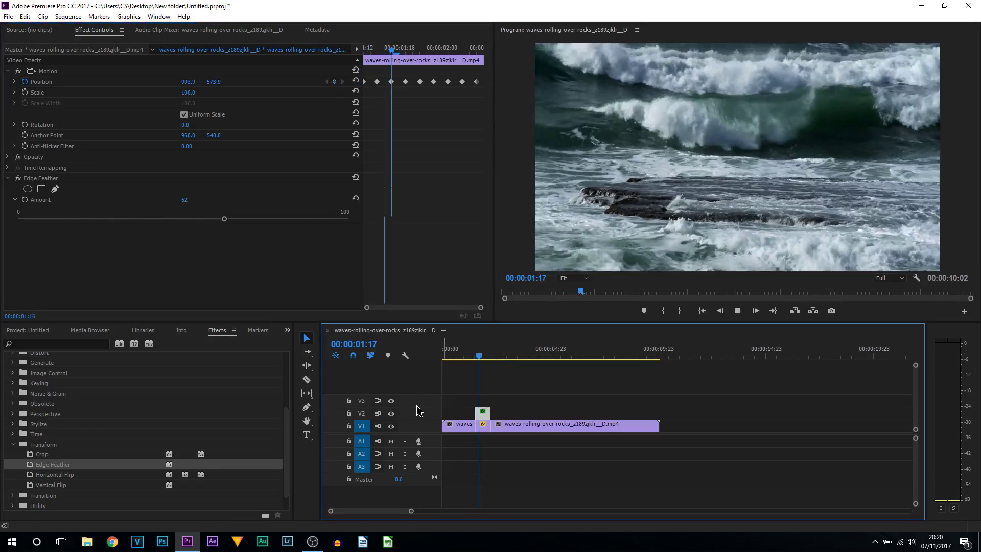
pyautogui.press('space')
pyautogui.press('space')
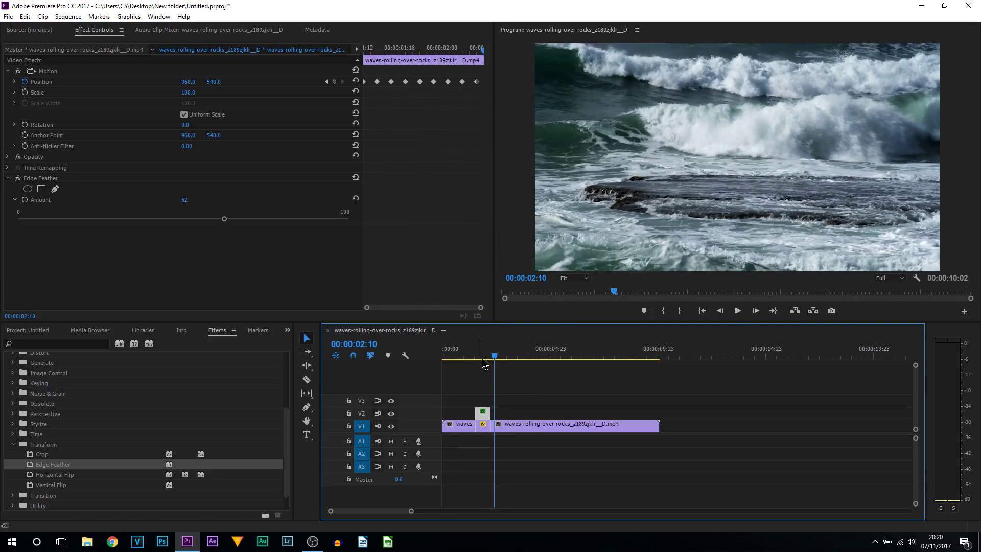
# Lower the Edge Feather Amount to 43 and preview the softened jitter
pyautogui.click(479, 353)
pyautogui.moveTo(224, 219); pyautogui.dragTo(160, 219)
pyautogui.click(477, 356)
pyautogui.press('space')
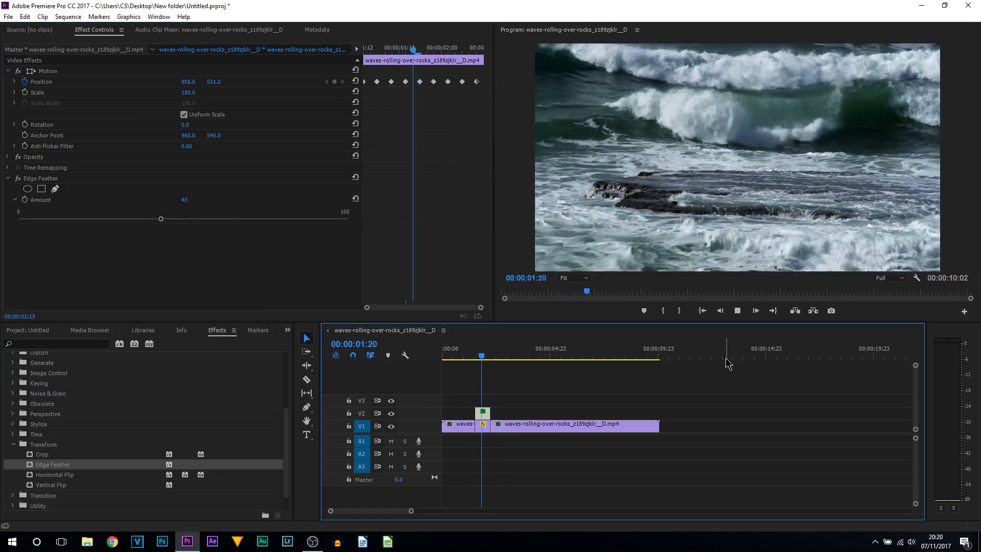